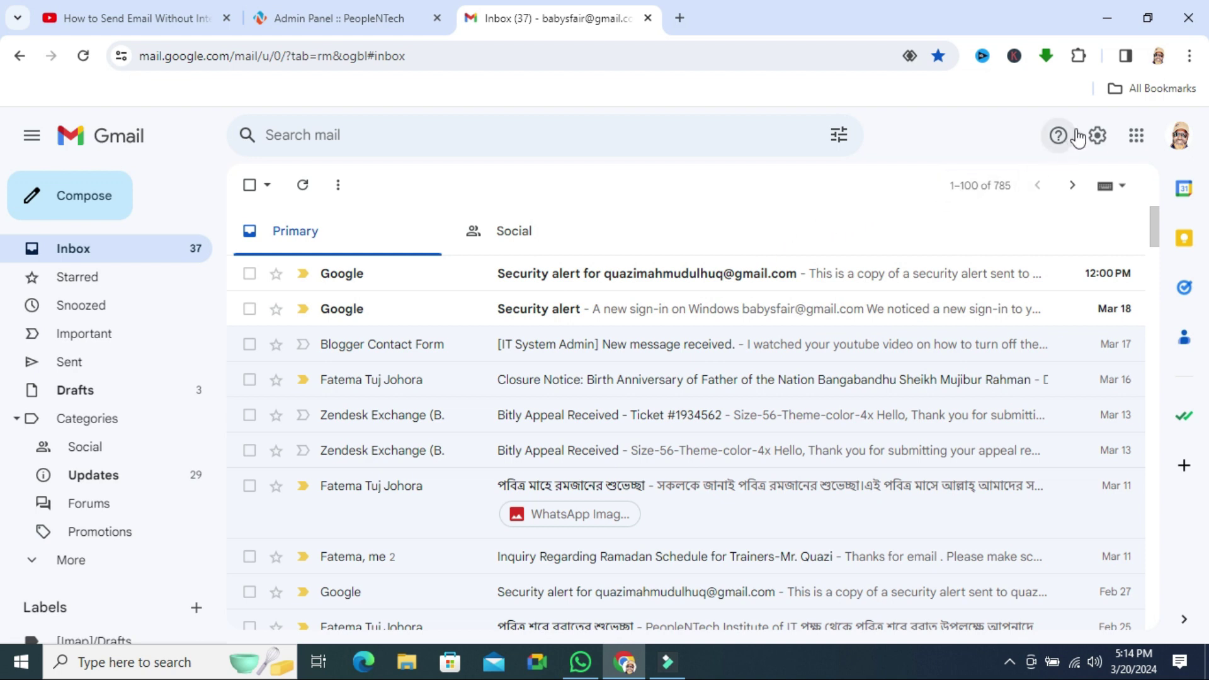
Open the full Gmail Settings page from the gear menu and show the General tab.
left_click(1099, 137)
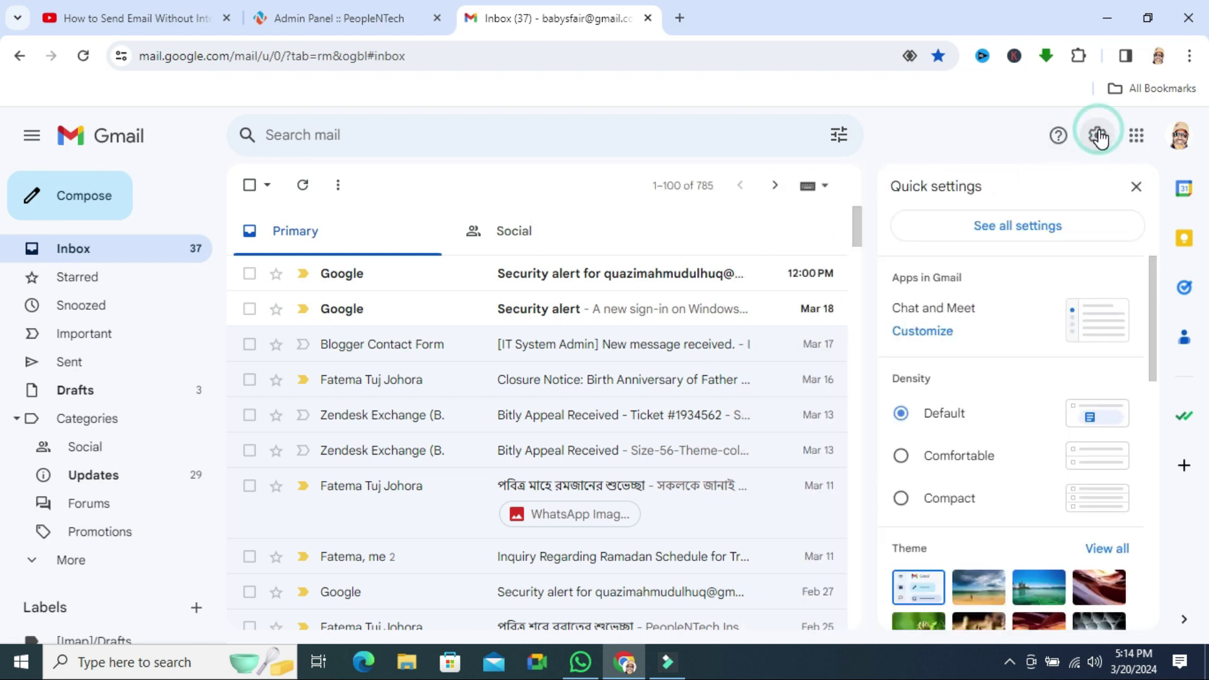
left_click(1001, 230)
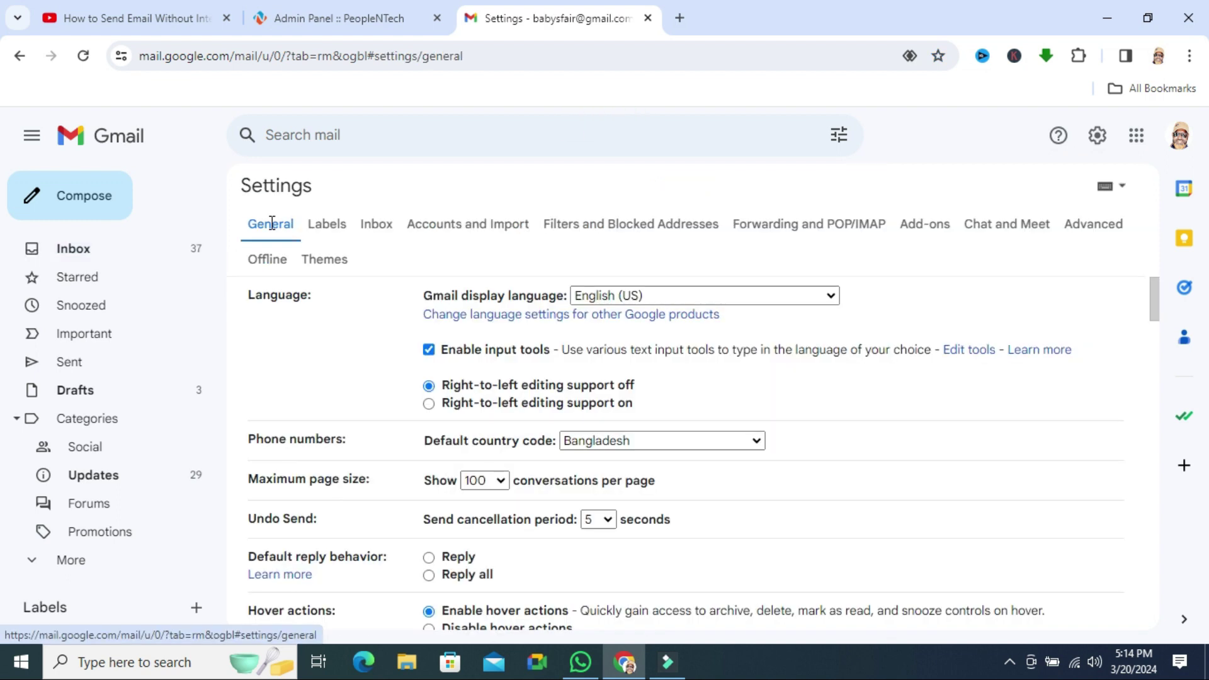
left_click(271, 223)
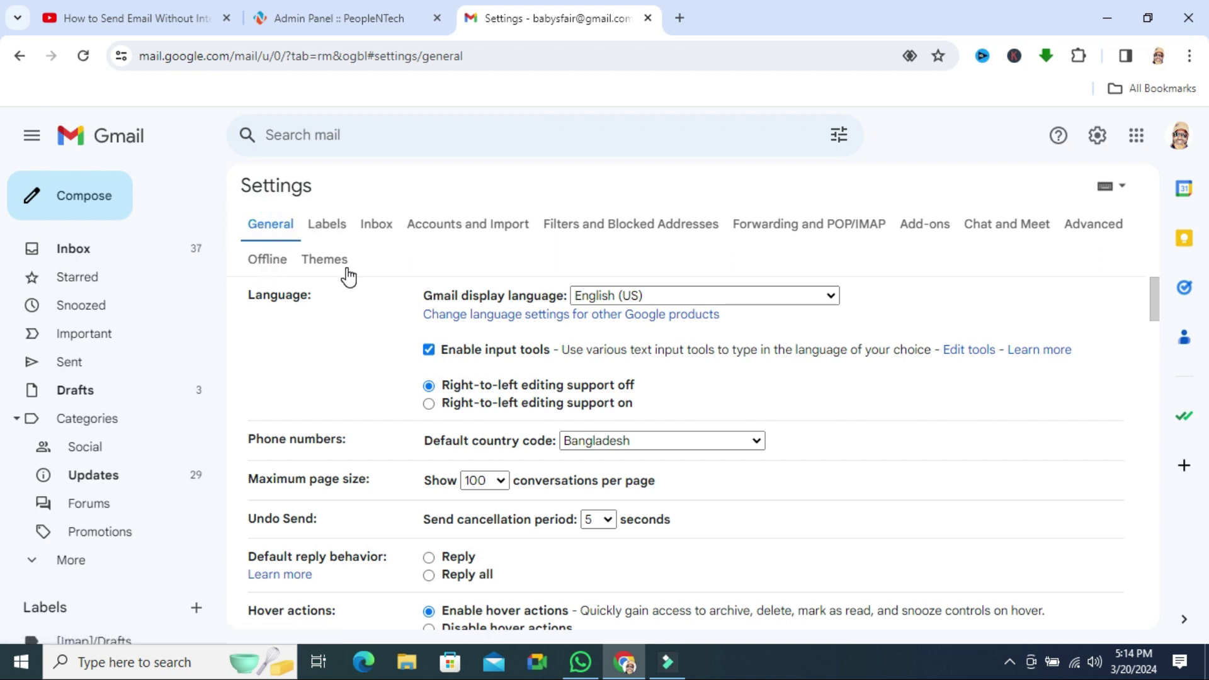
Enable offline mail and set it to store emails from the last 90 days.
left_click(265, 265)
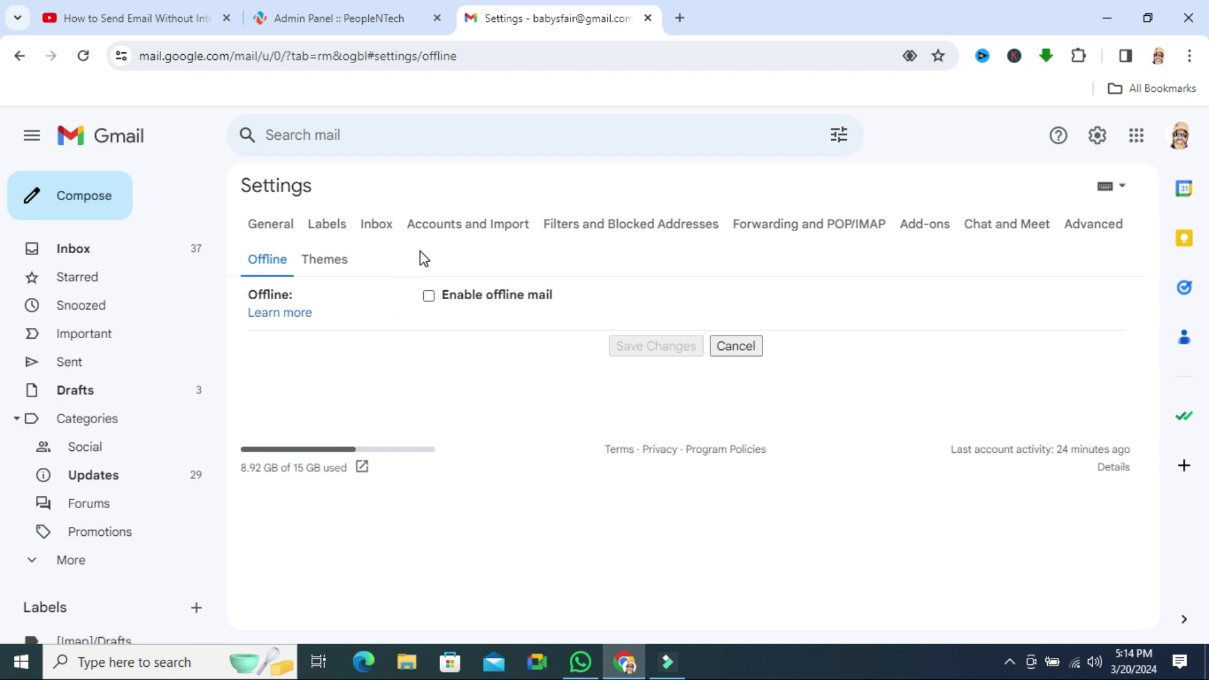
left_click(429, 297)
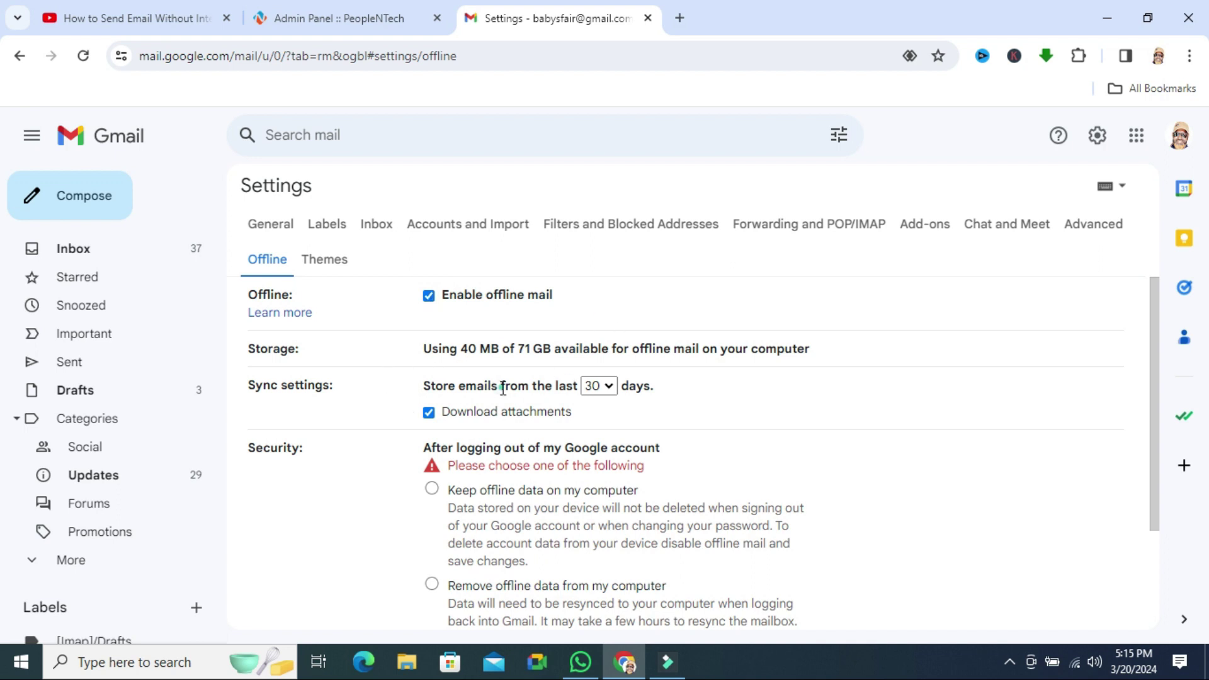
left_click_drag(501, 386, 580, 391)
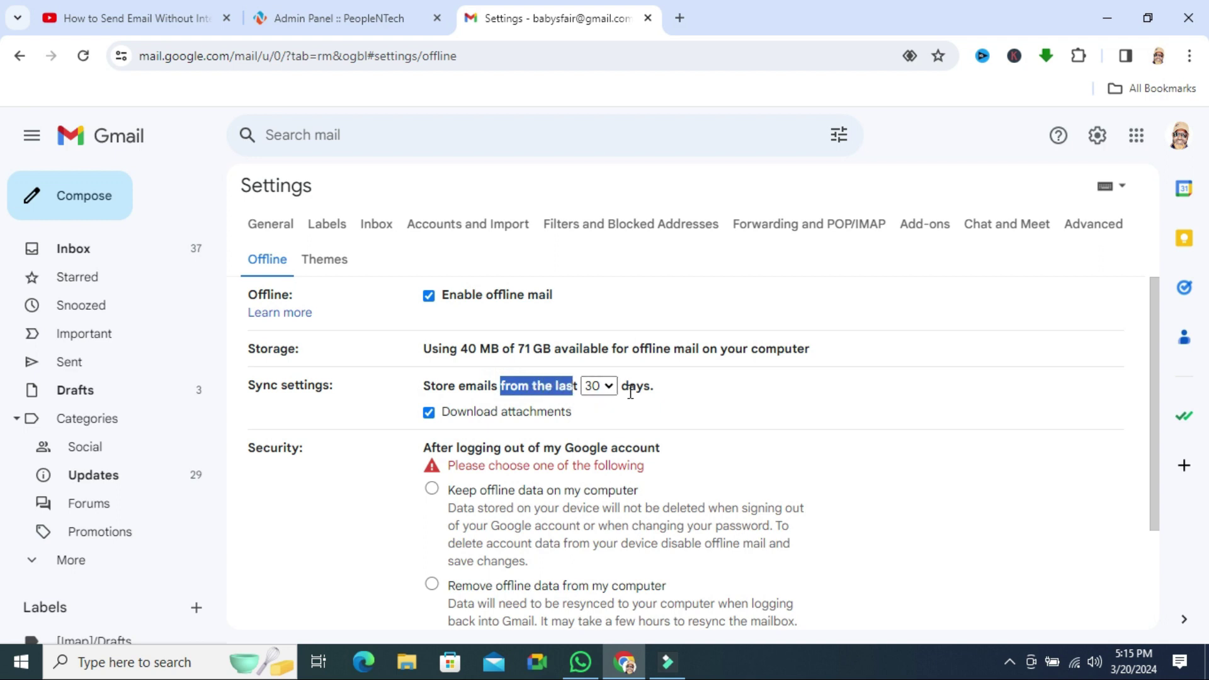
left_click(611, 387)
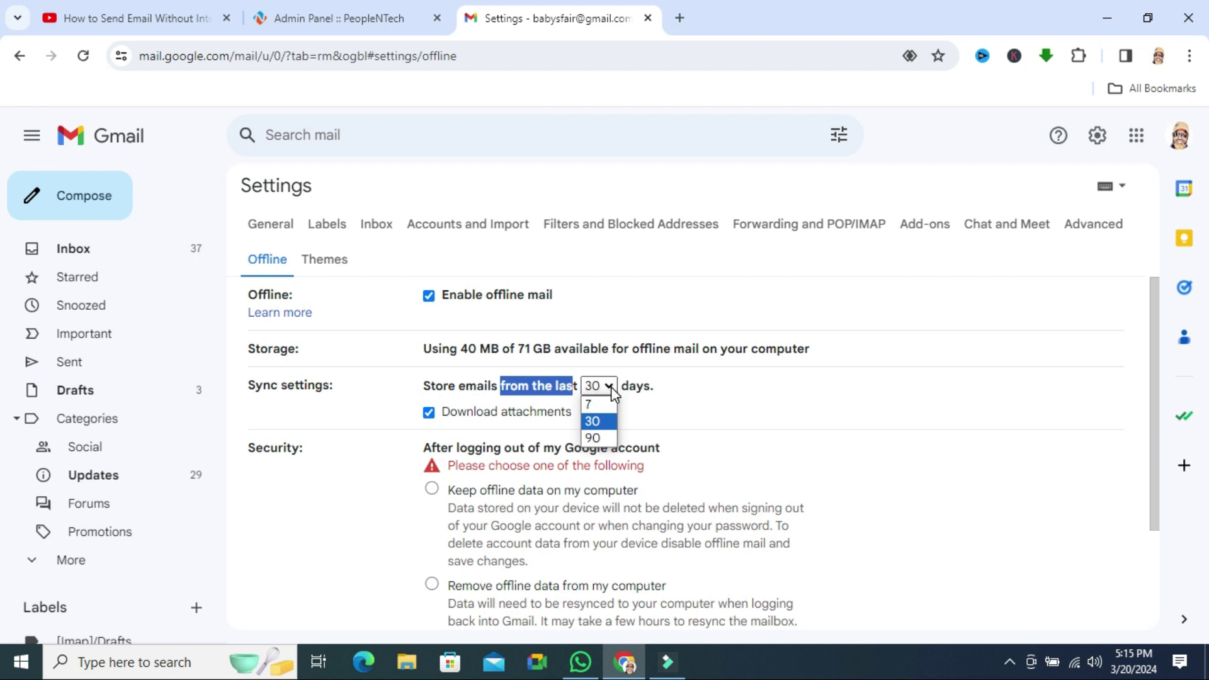
left_click(592, 403)
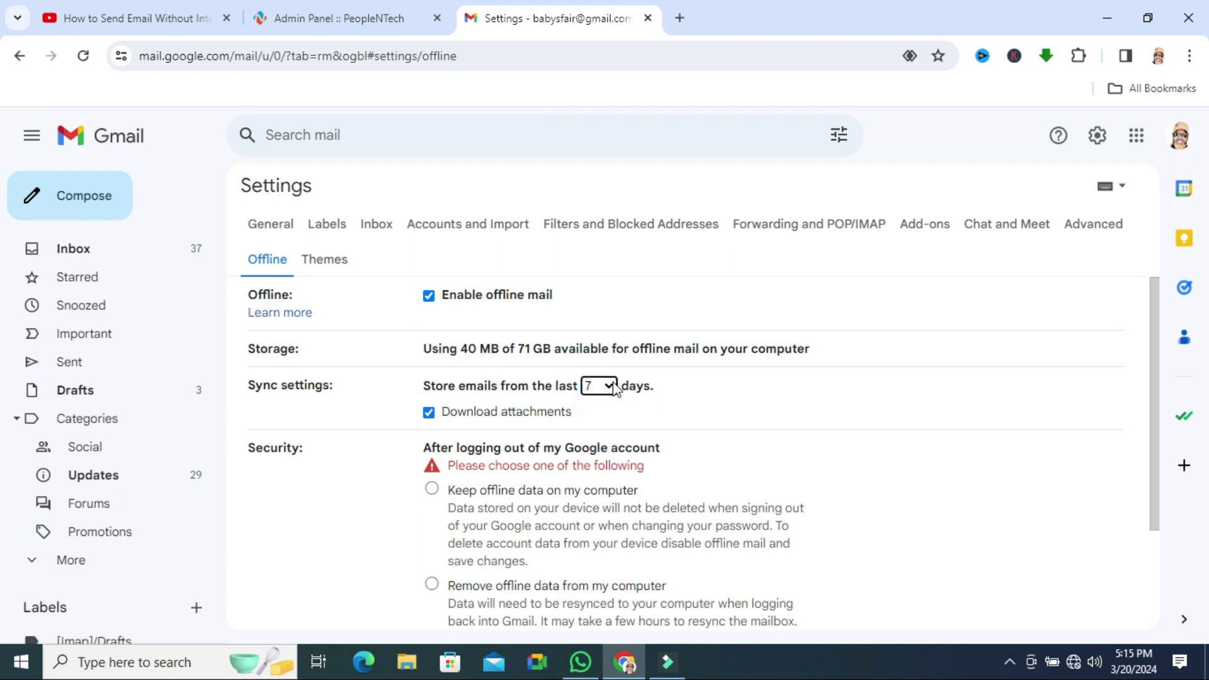
left_click(612, 384)
left_click(604, 434)
left_click_drag(1151, 334, 1143, 392)
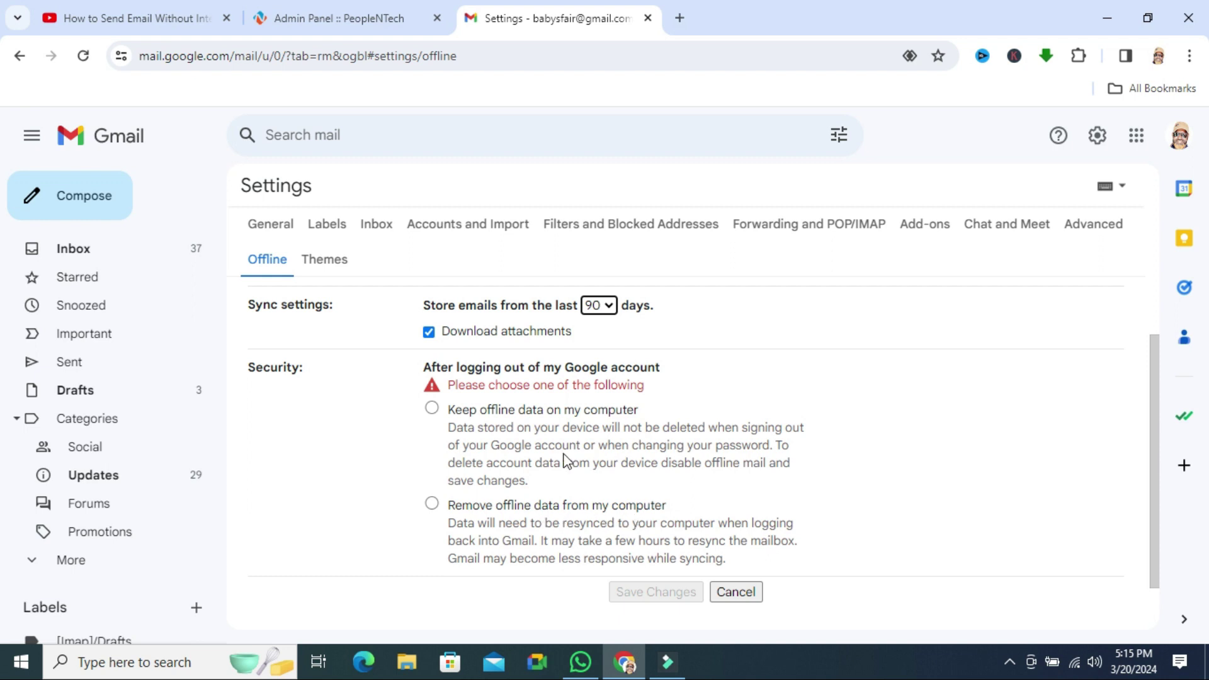
Keep offline data on the computer, save the offline settings, and acknowledge the shared-device warning.
left_click(433, 409)
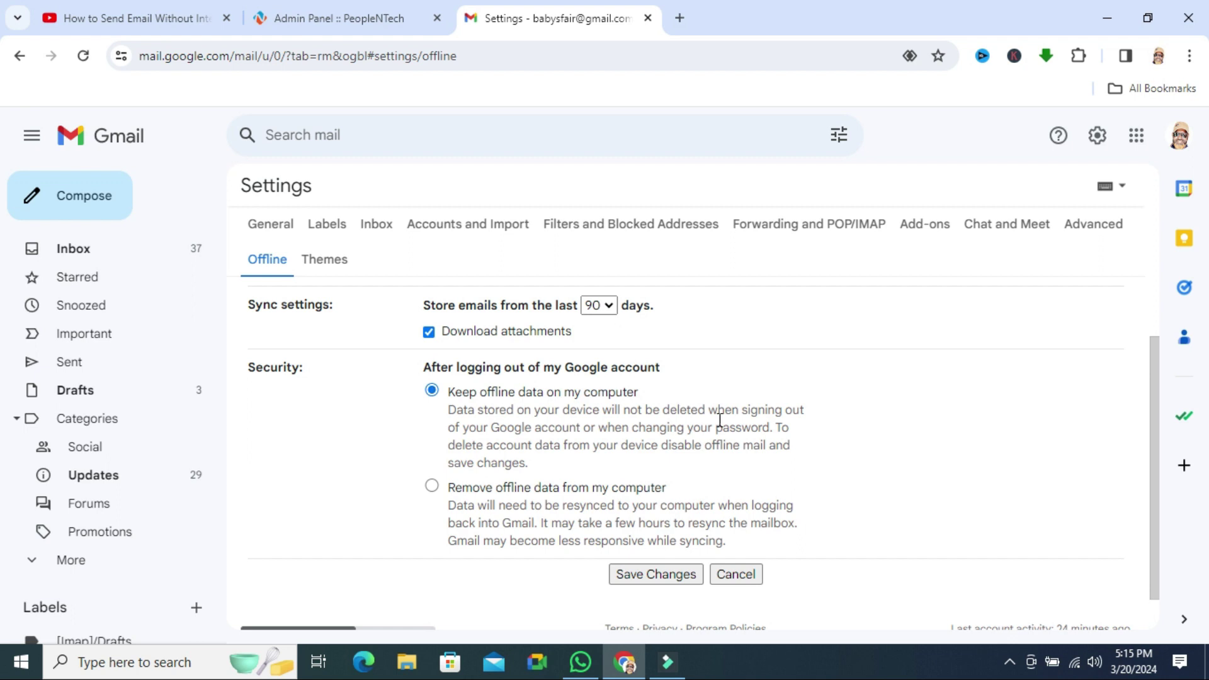
left_click(645, 576)
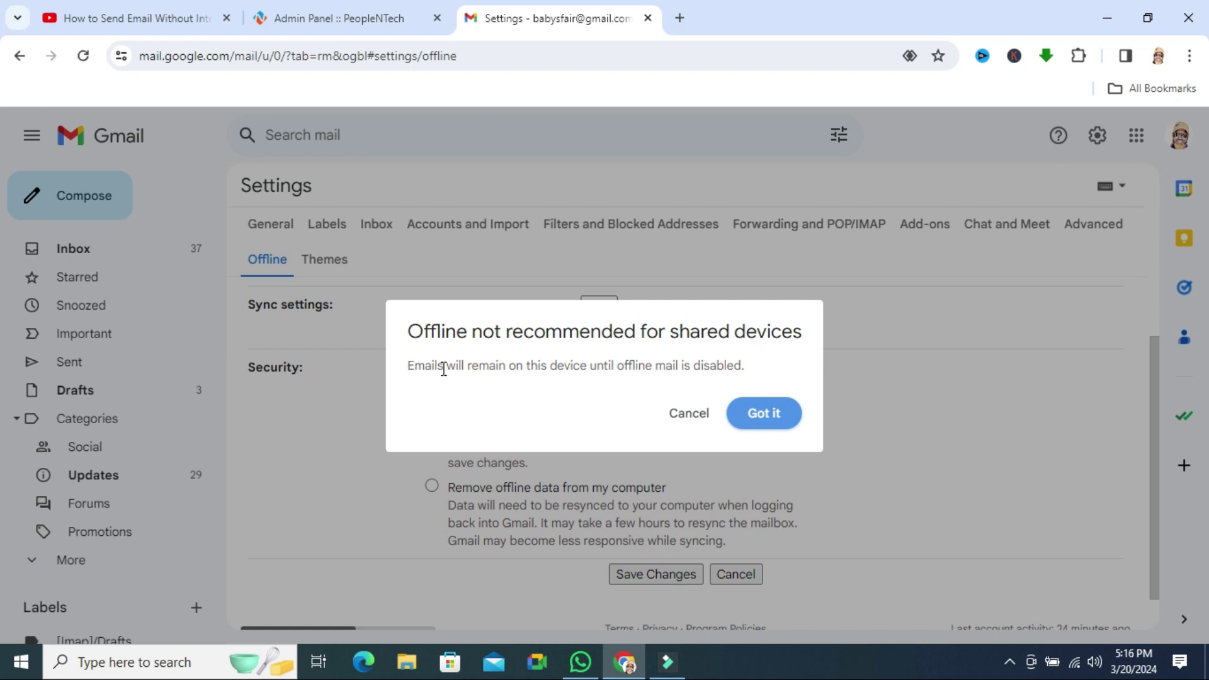
left_click(757, 421)
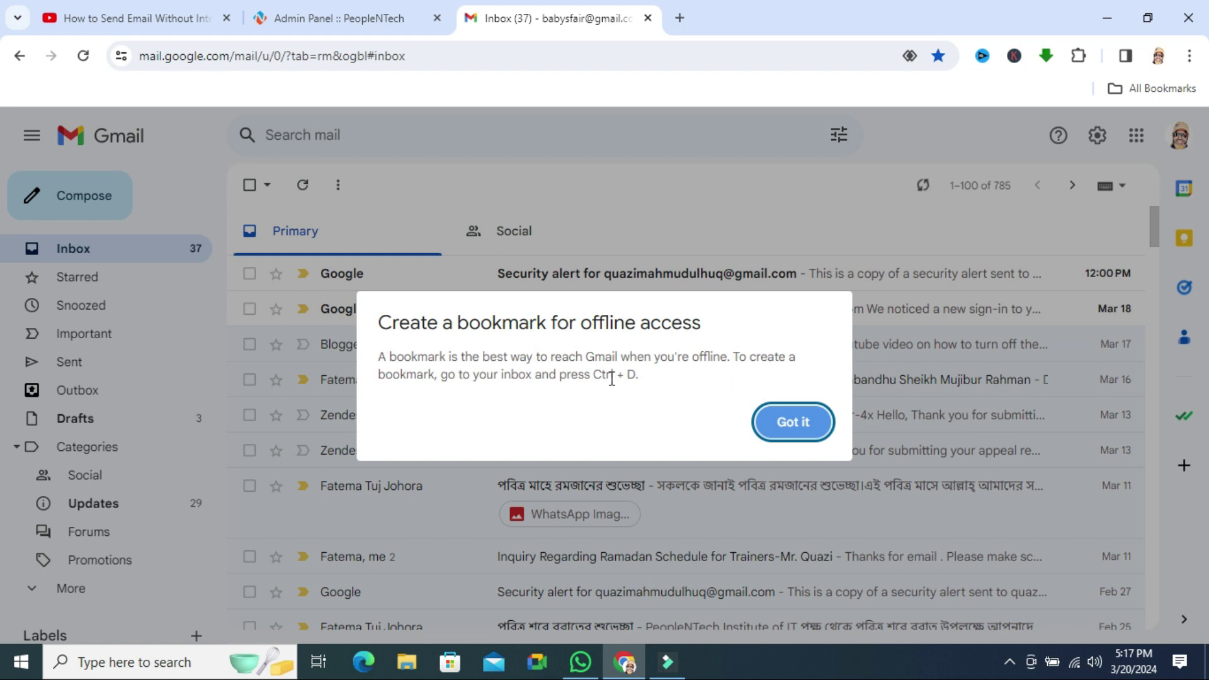
Dismiss the bookmark tip and bookmark the Gmail inbox in the All Bookmarks folder with Ctrl+D.
left_click(802, 422)
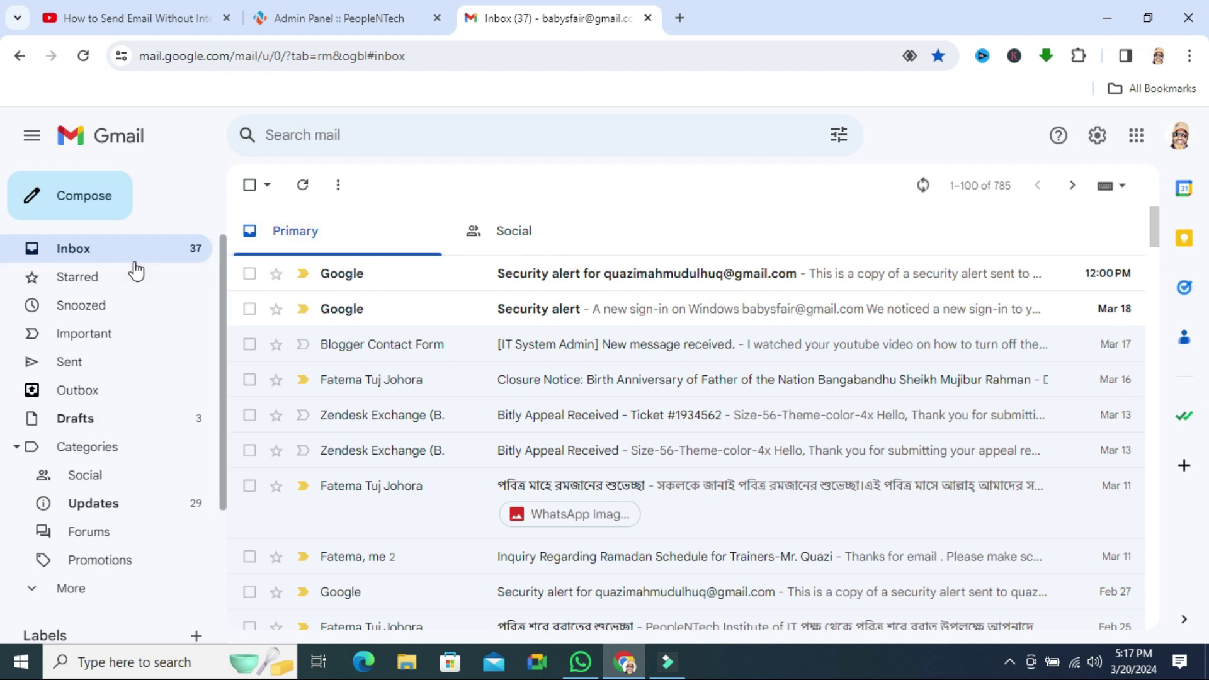
left_click(120, 245)
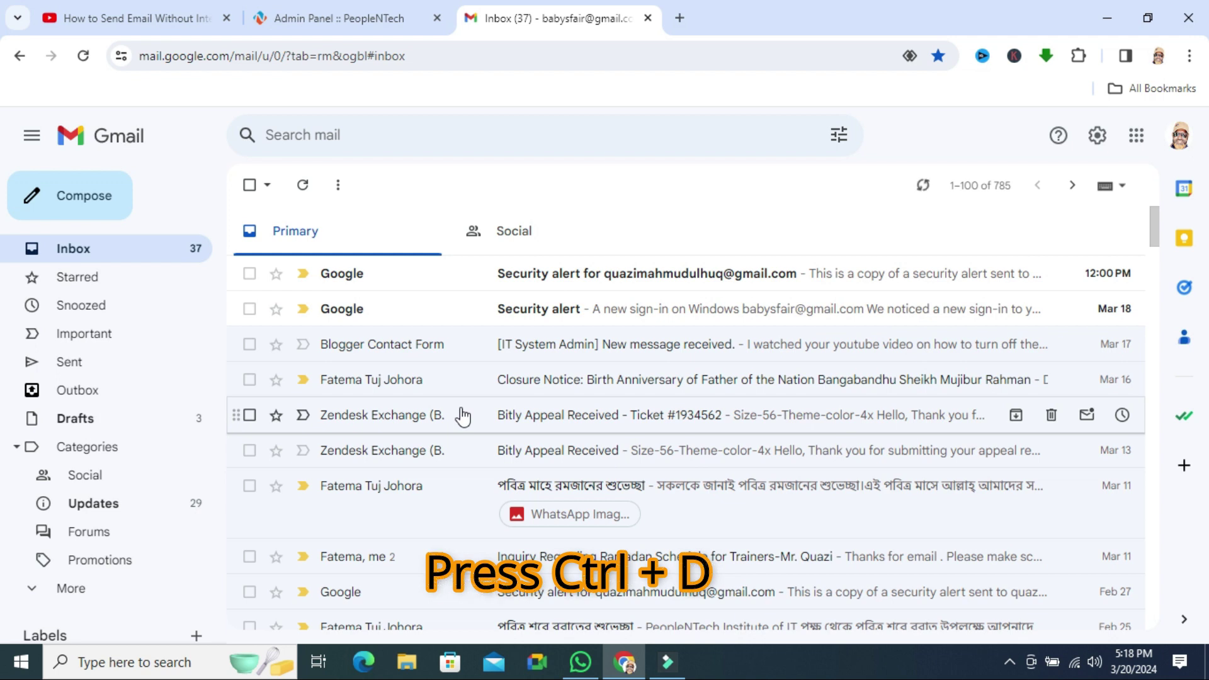
key("ctrl+d")
left_click(743, 139)
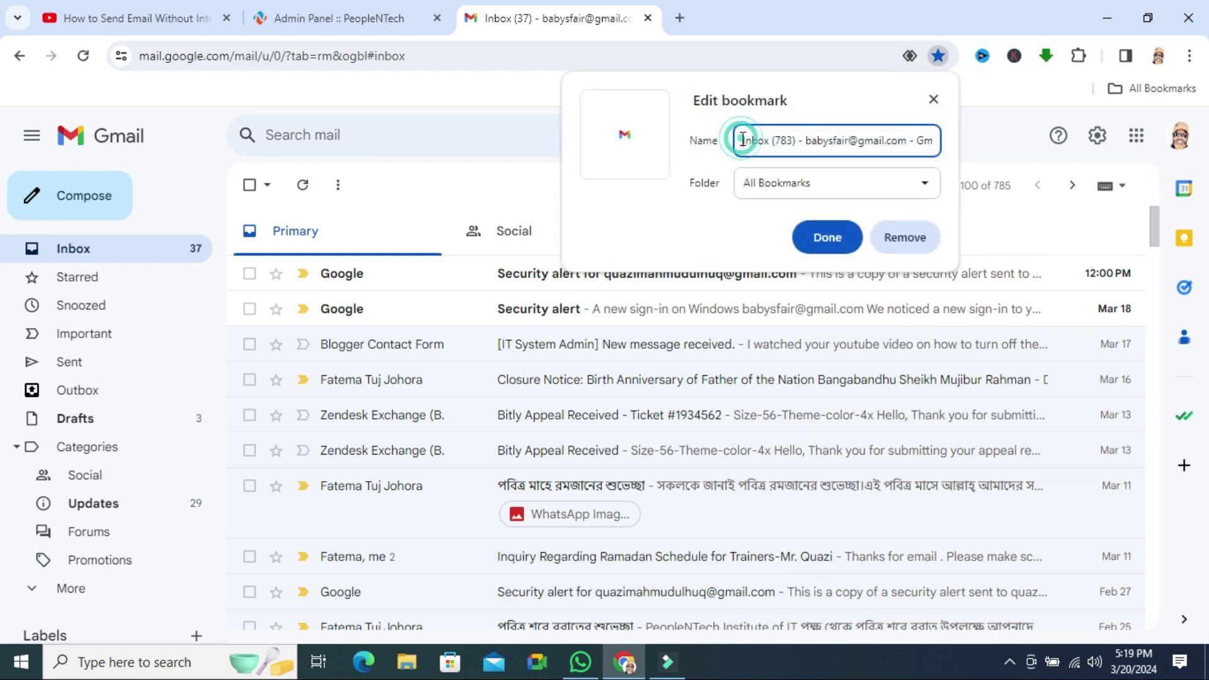
left_click_drag(743, 140, 943, 145)
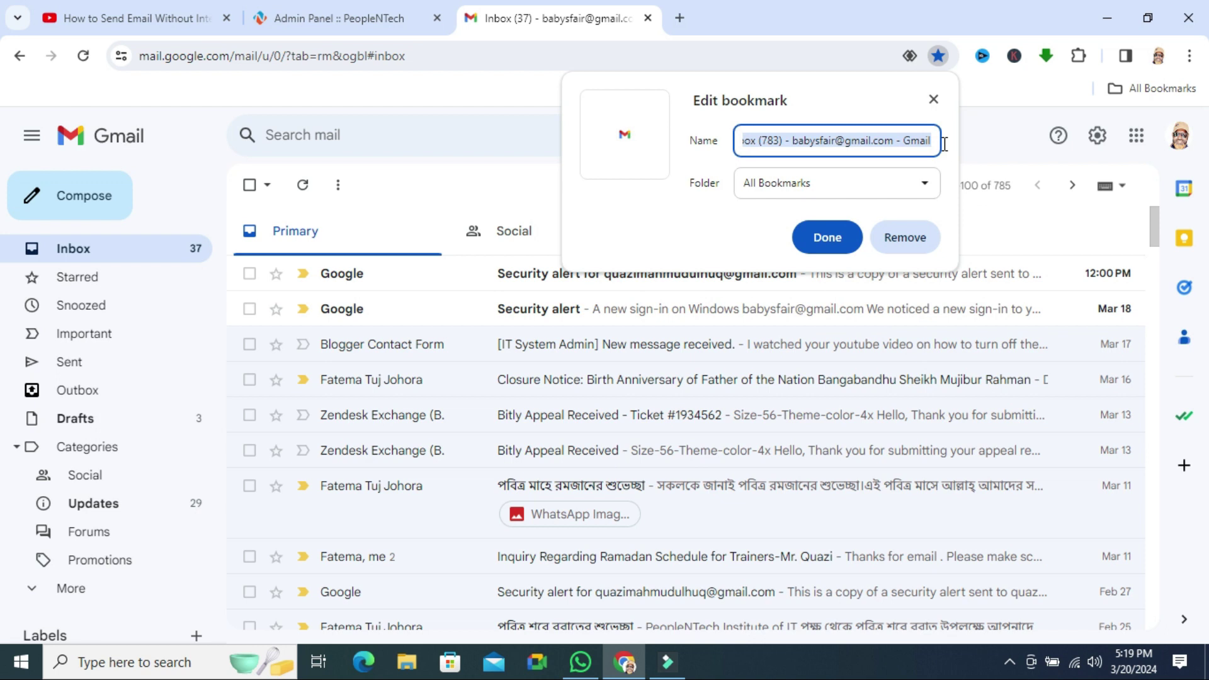
left_click(874, 140)
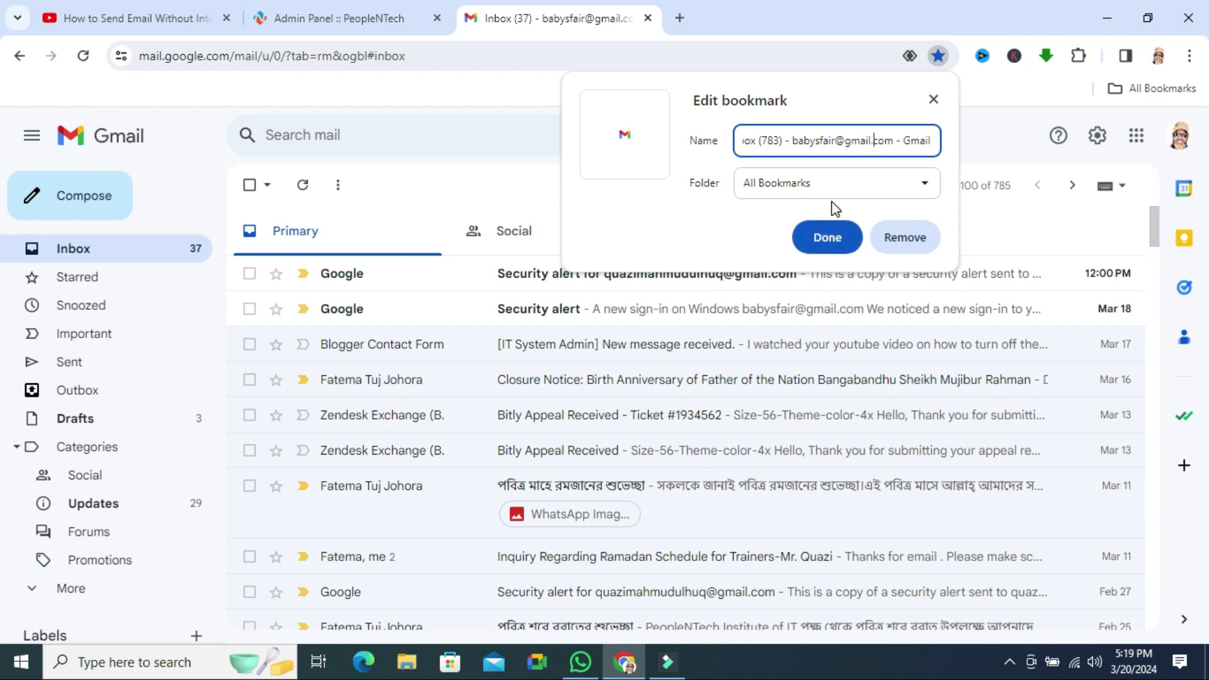
left_click(798, 189)
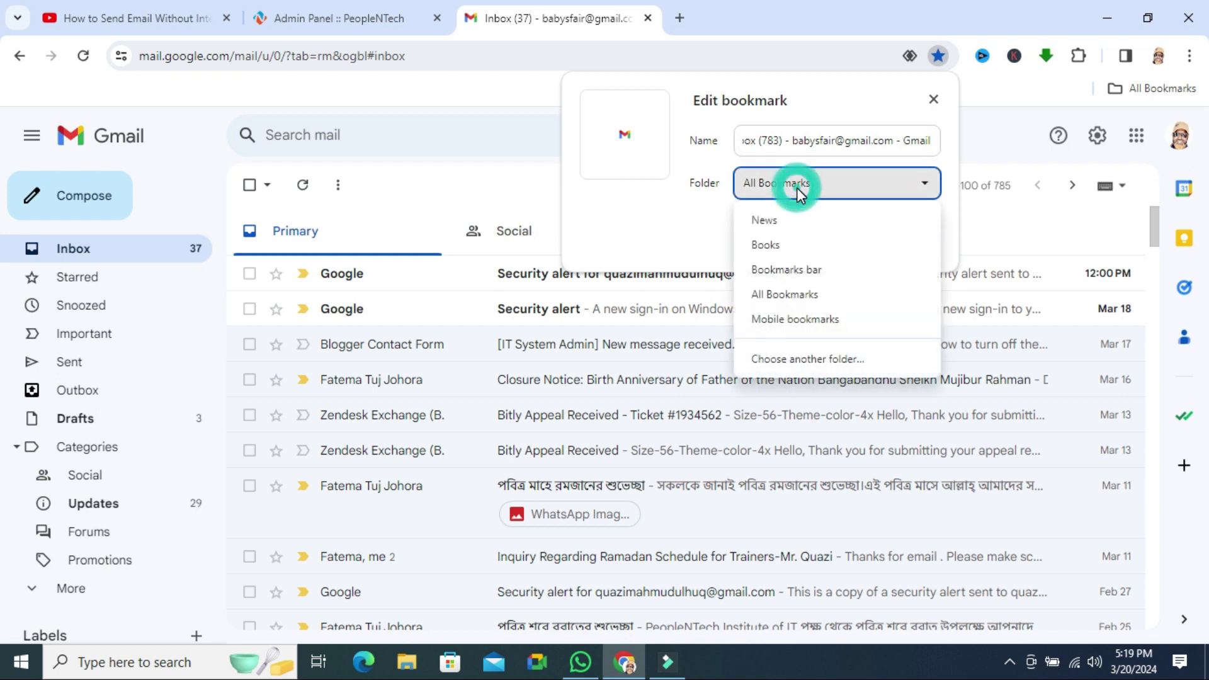
left_click(694, 205)
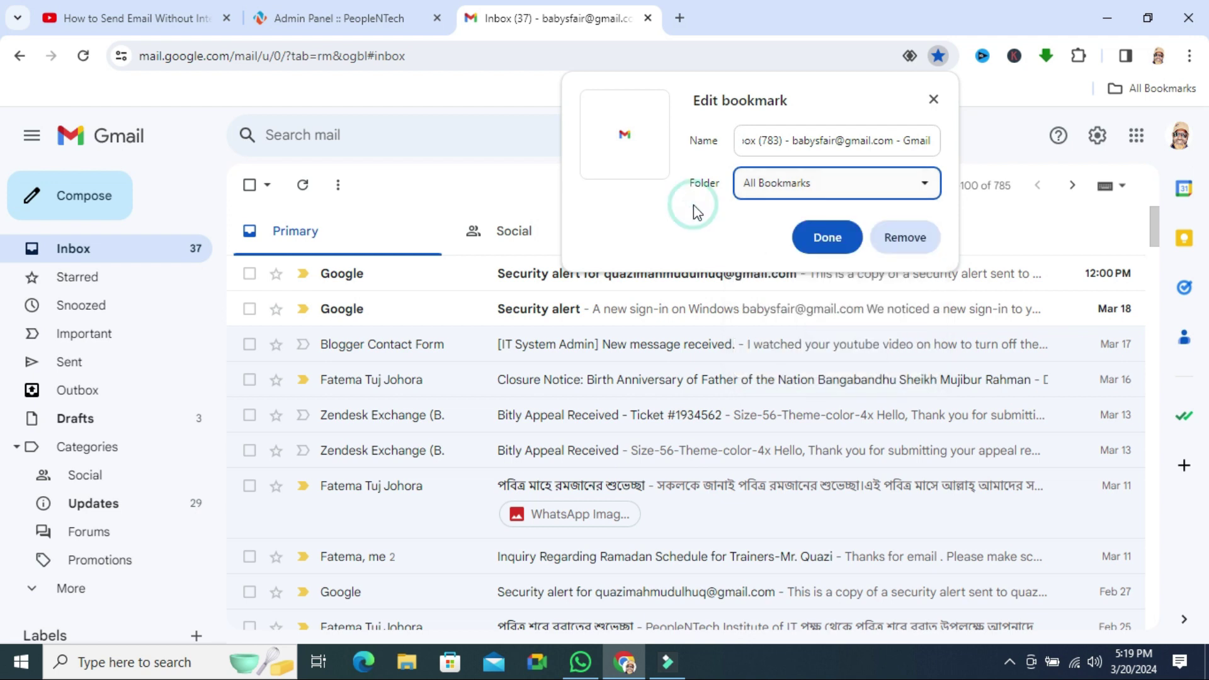
left_click(828, 238)
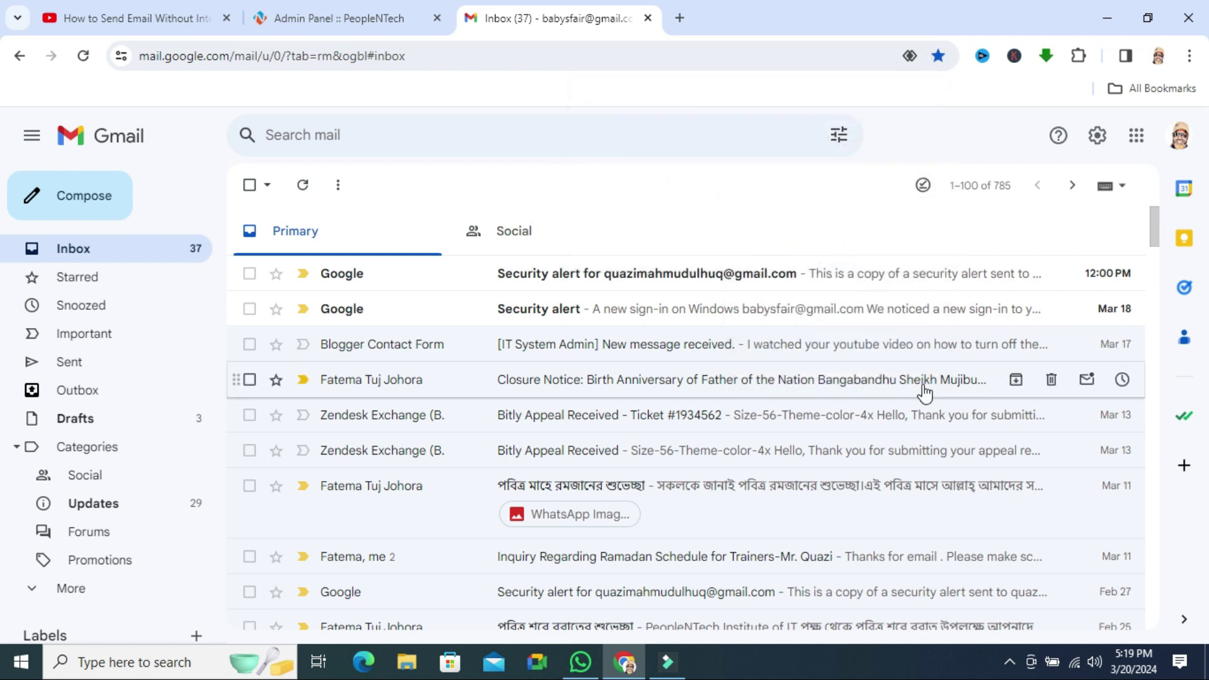
Close Chrome, disconnect from the Wi-Fi network, and relaunch Chrome from the desktop shortcut.
left_click(1177, 22)
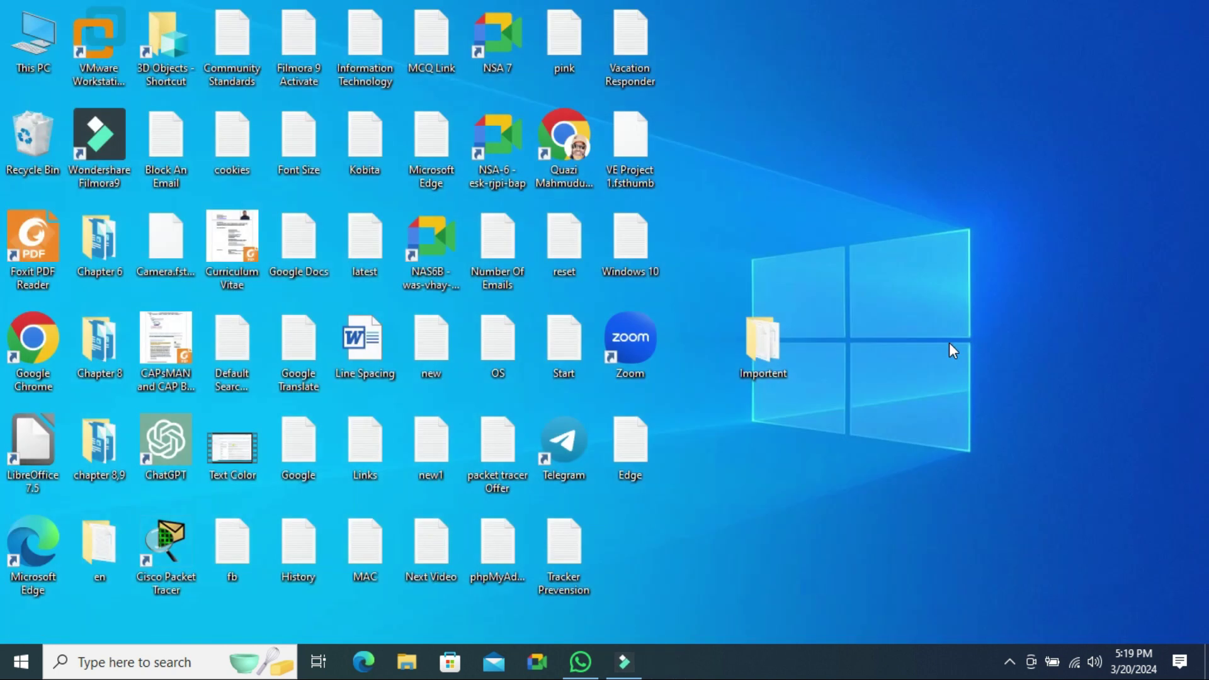
left_click(1074, 661)
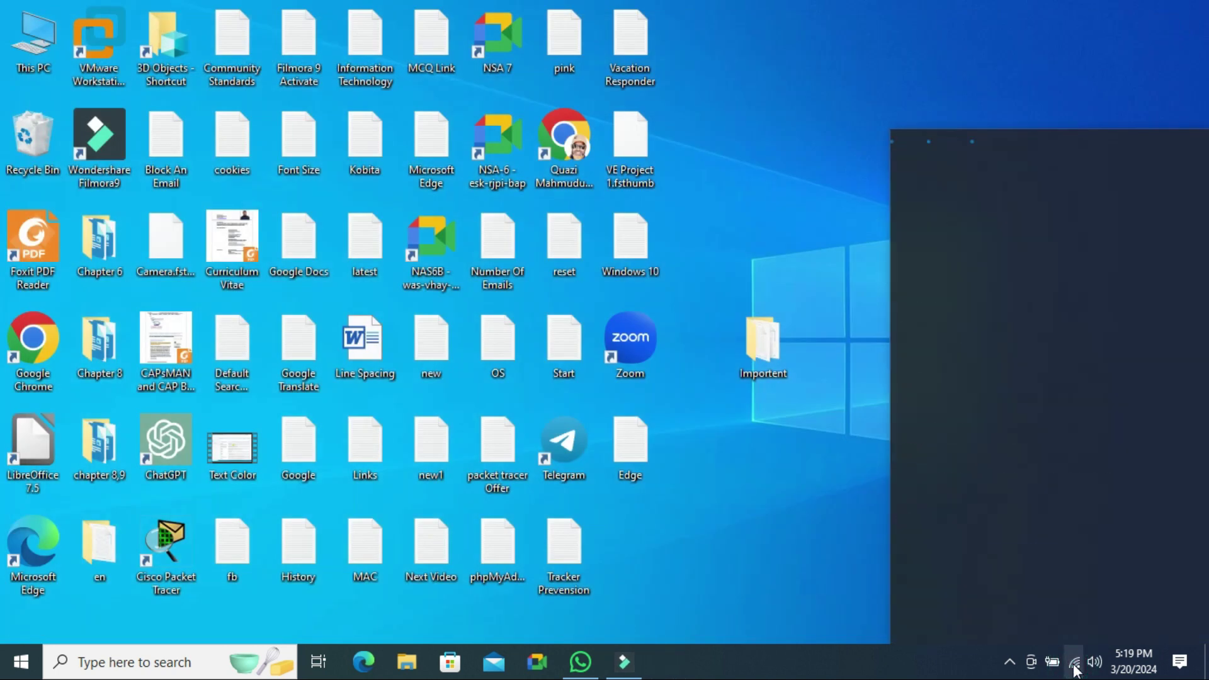
left_click(1124, 240)
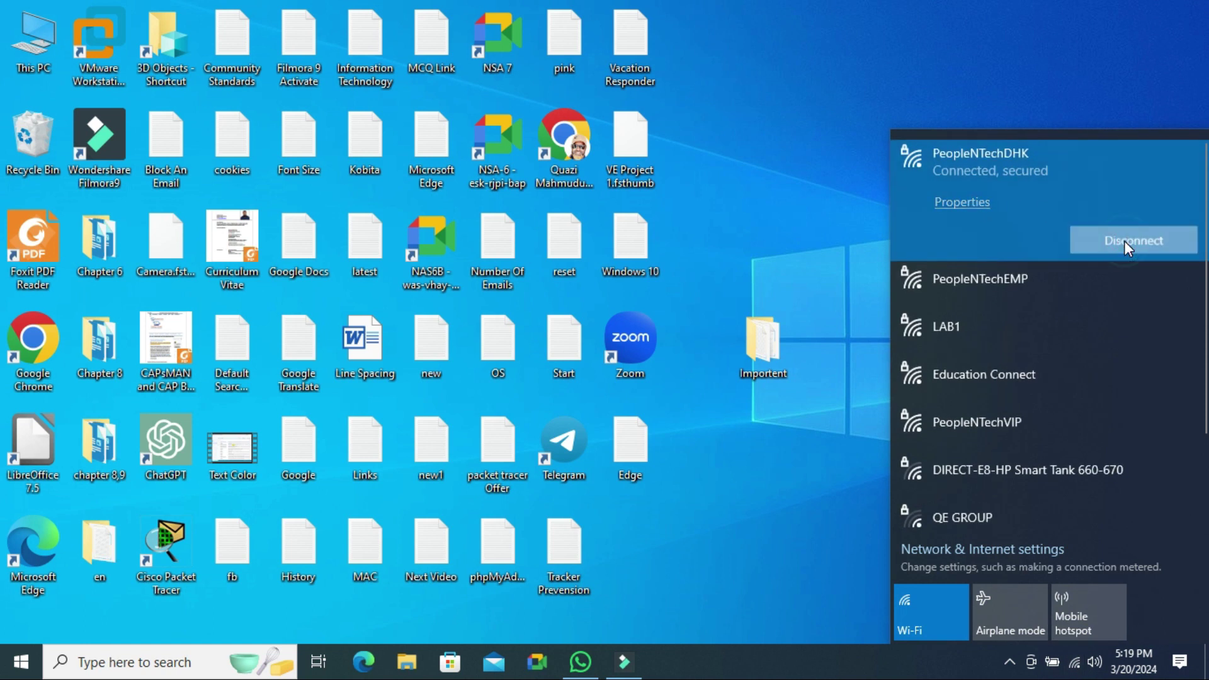
left_click(793, 277)
double_click(571, 150)
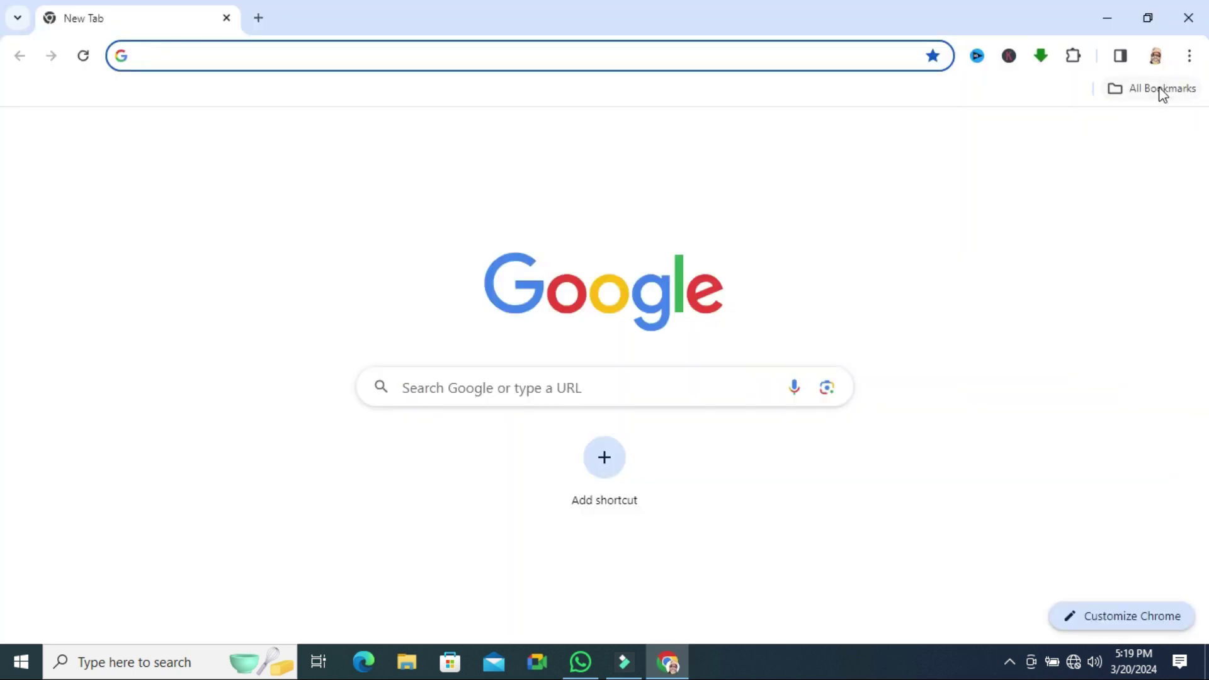
Load the Gmail inbox offline from its bookmark in All Bookmarks.
left_click(1160, 89)
mouse_move(1037, 581)
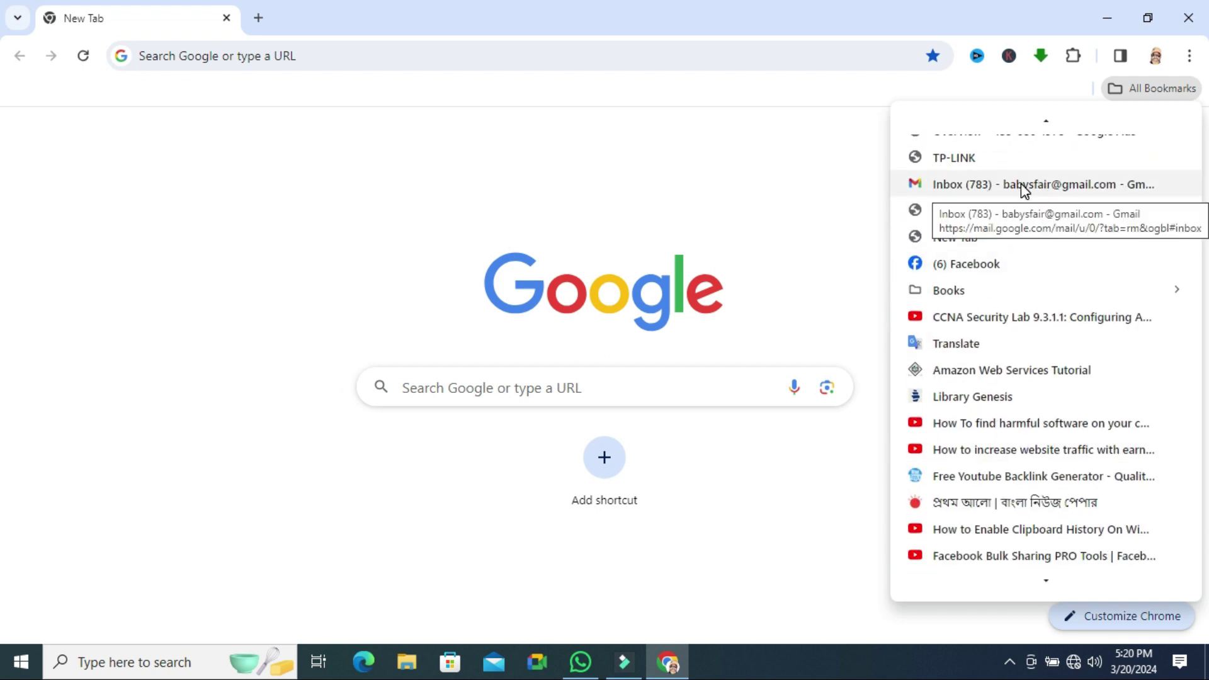
left_click(1030, 184)
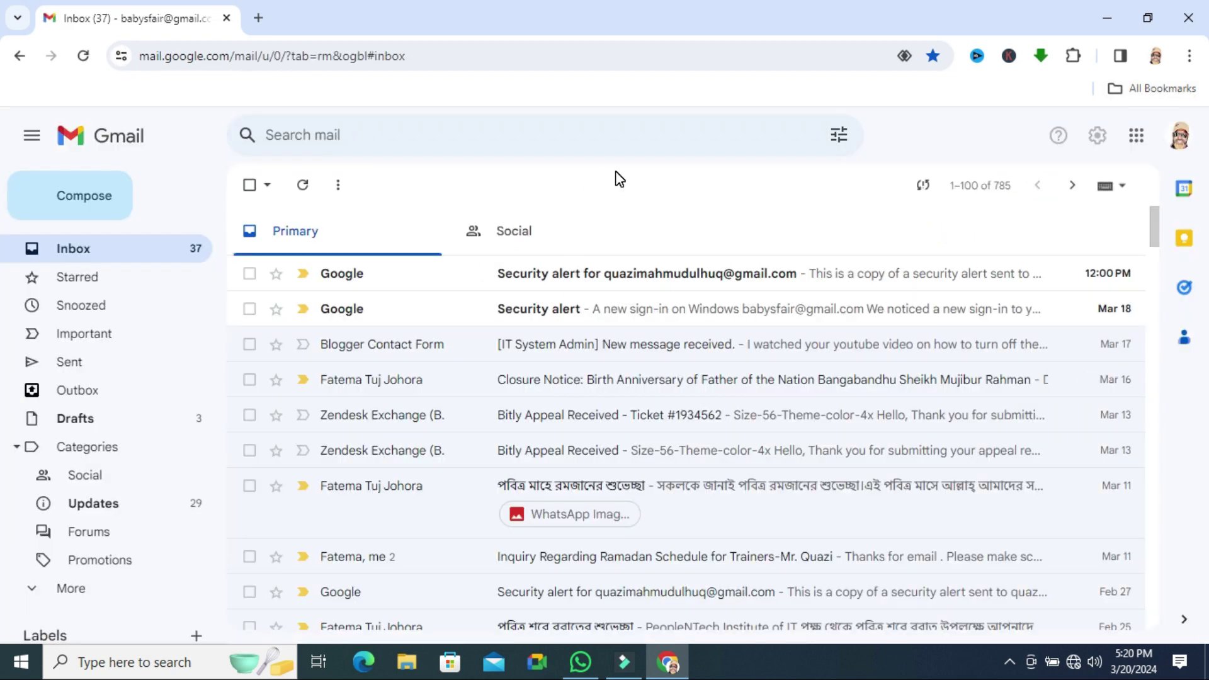
Start a new empty message from the offline inbox with Compose.
left_click(108, 187)
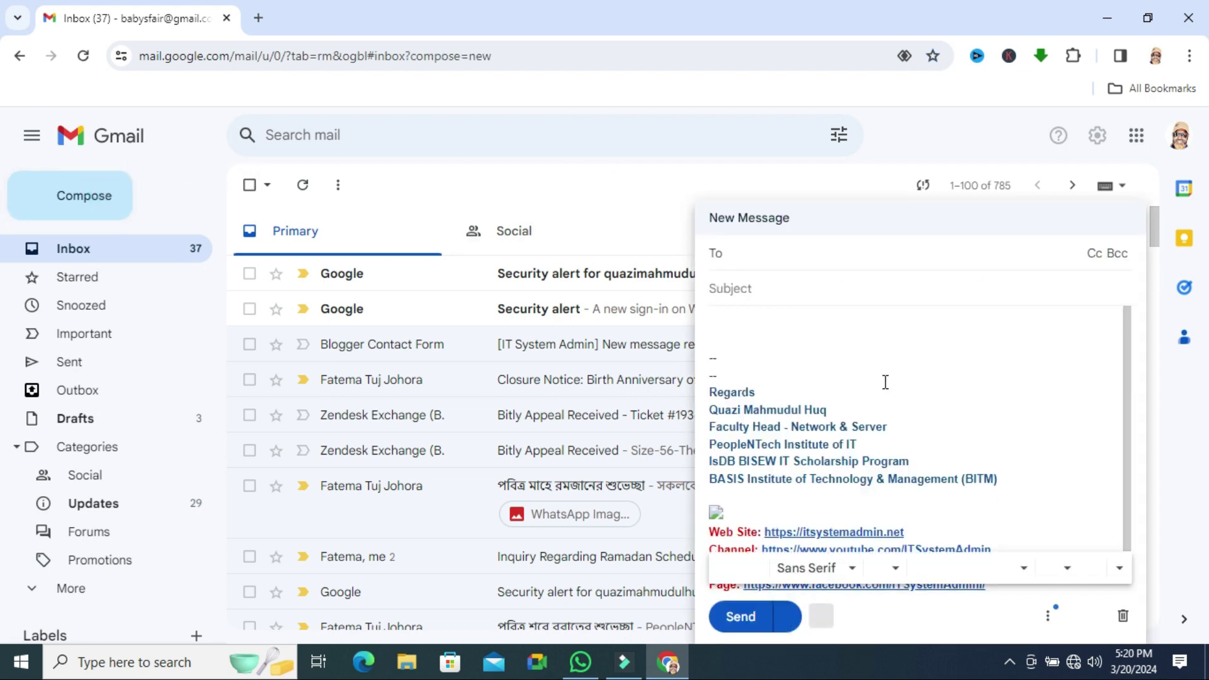